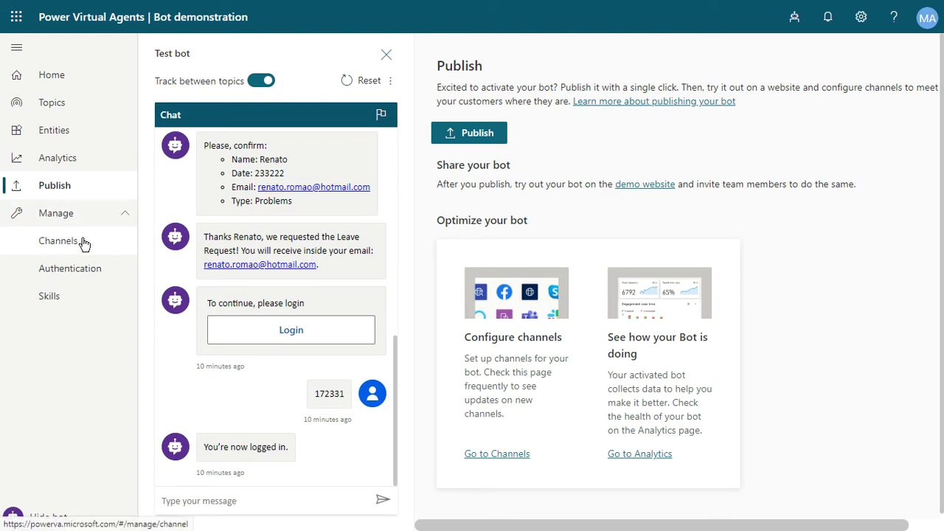
click(62, 244)
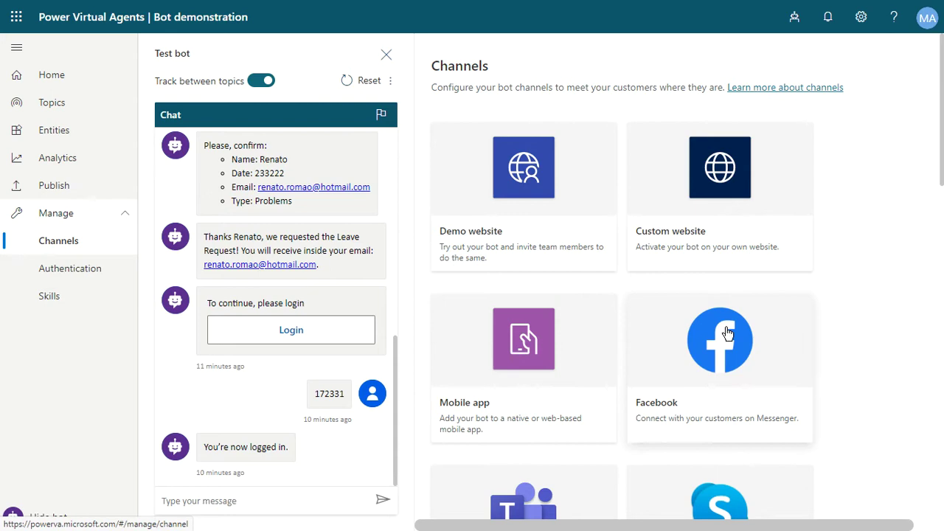
scroll(726, 325, down, 3)
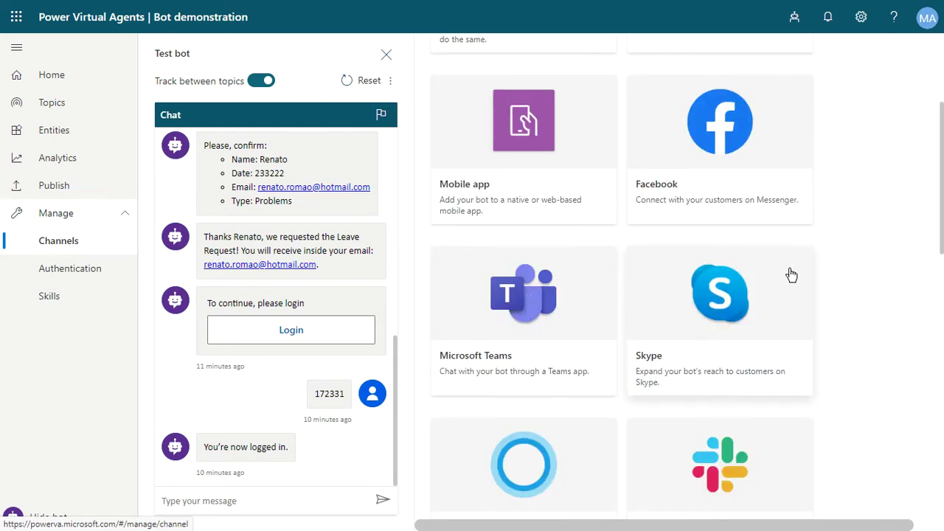
scroll(702, 276, down, 3)
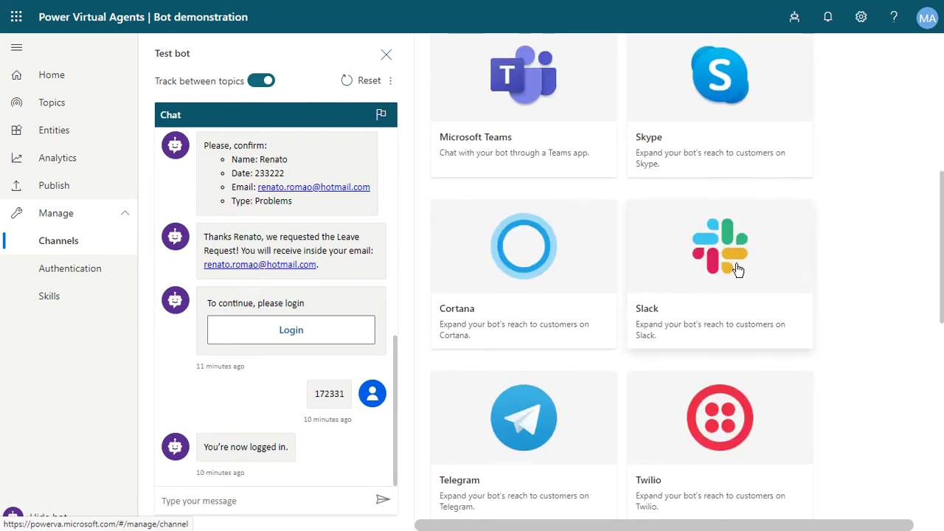
scroll(723, 272, down, 2)
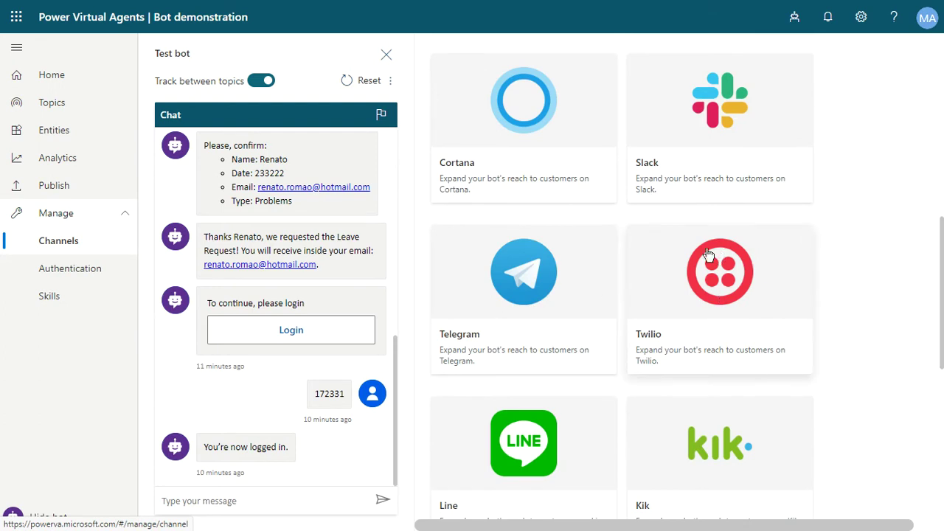
scroll(782, 304, down, 1)
scroll(783, 304, down, 6)
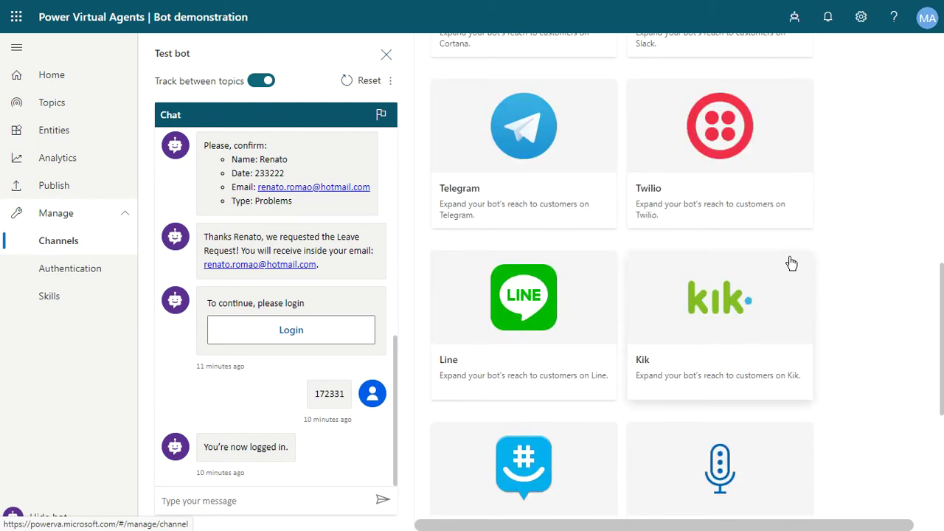
scroll(796, 253, up, 1)
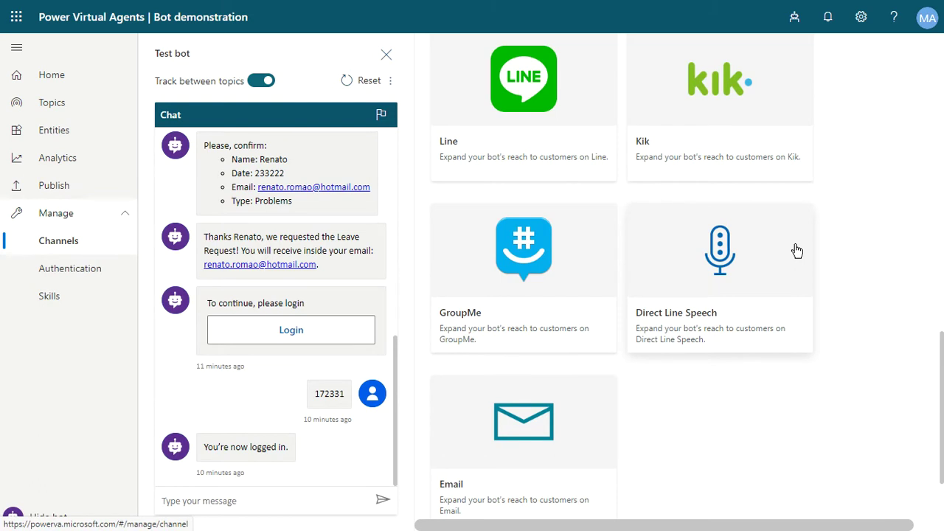
scroll(796, 250, up, 11)
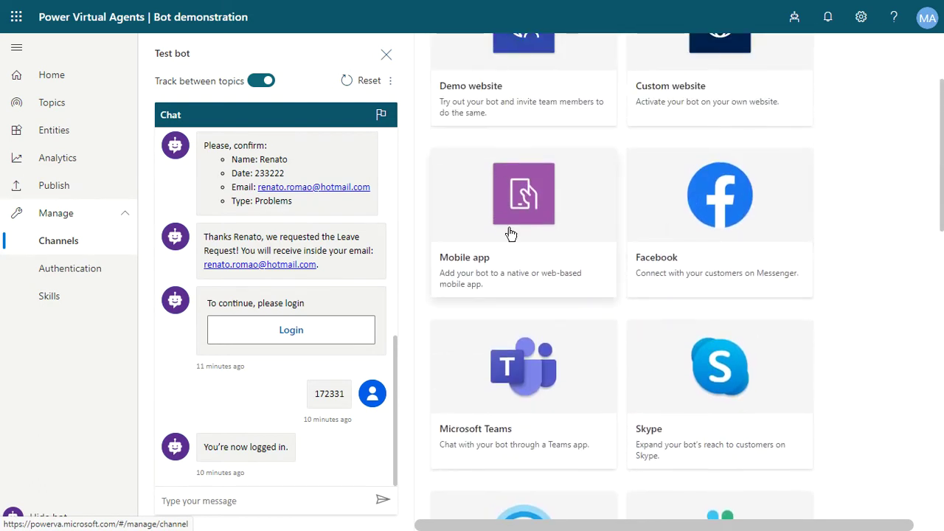
scroll(782, 266, up, 2)
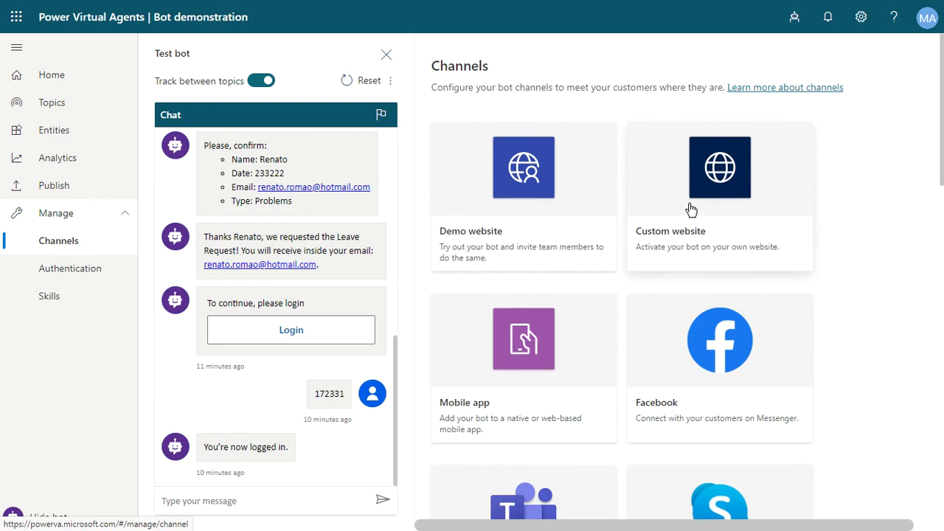
Step: Set the Demo website welcome message to 'Welcome to Leave Request chatbot!'
click(536, 162)
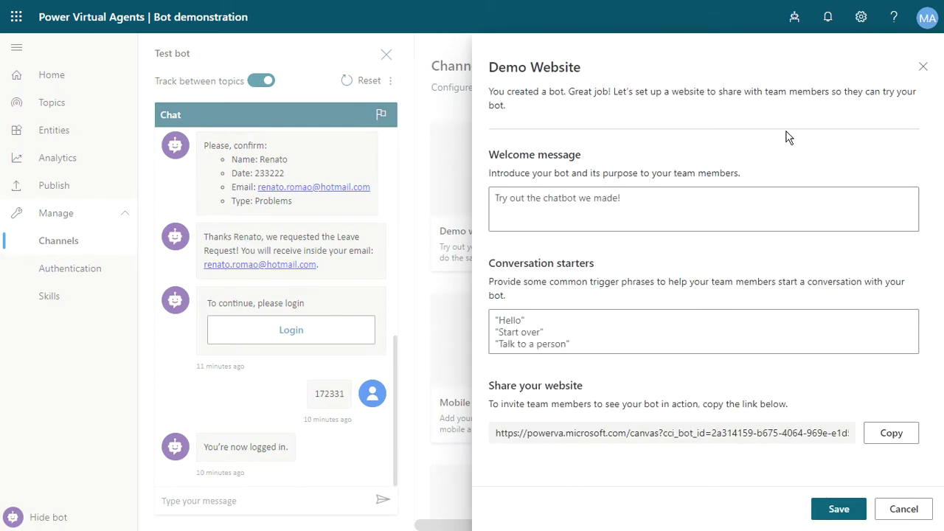
click(620, 206)
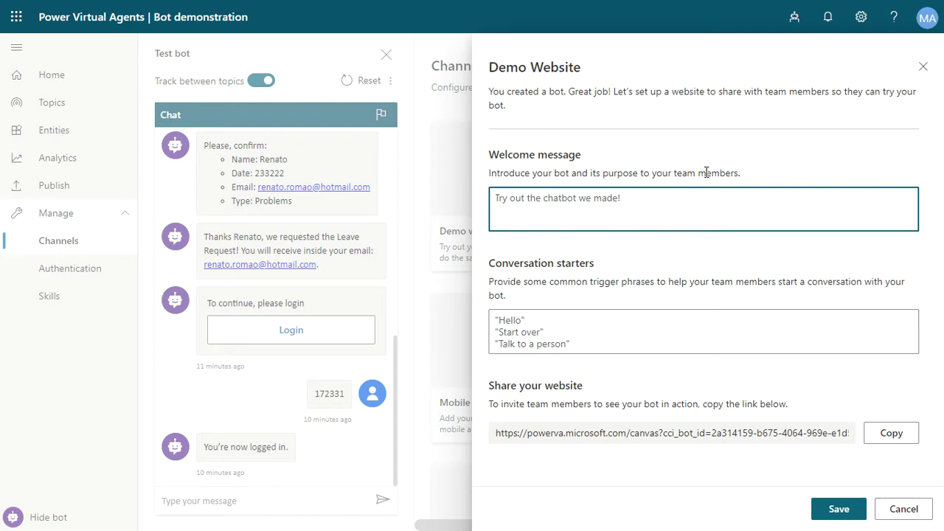
text(Welc)
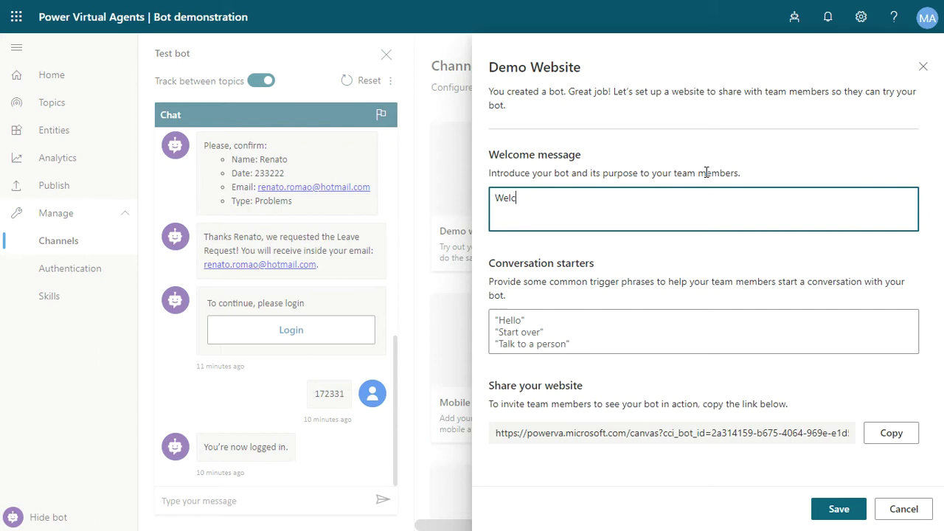
text(ome to Leave reque)
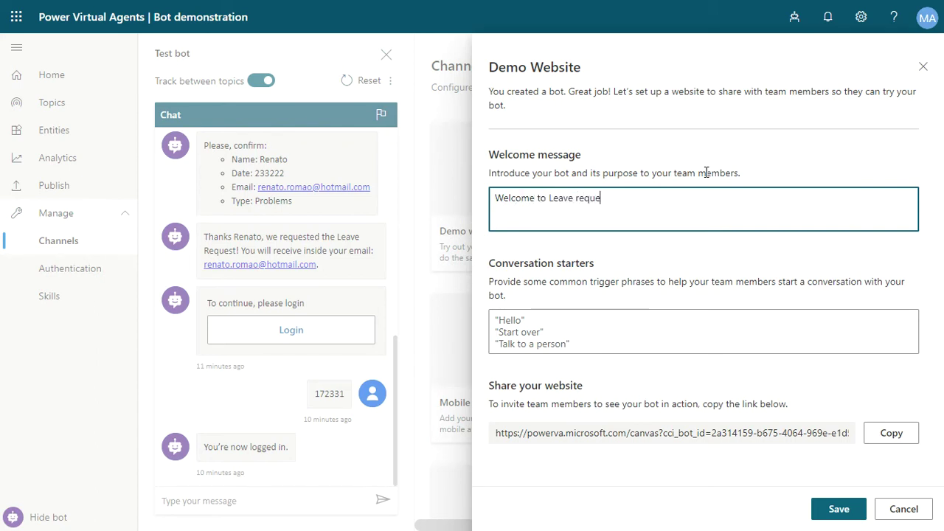
text(quest chatbo)
text(t8)
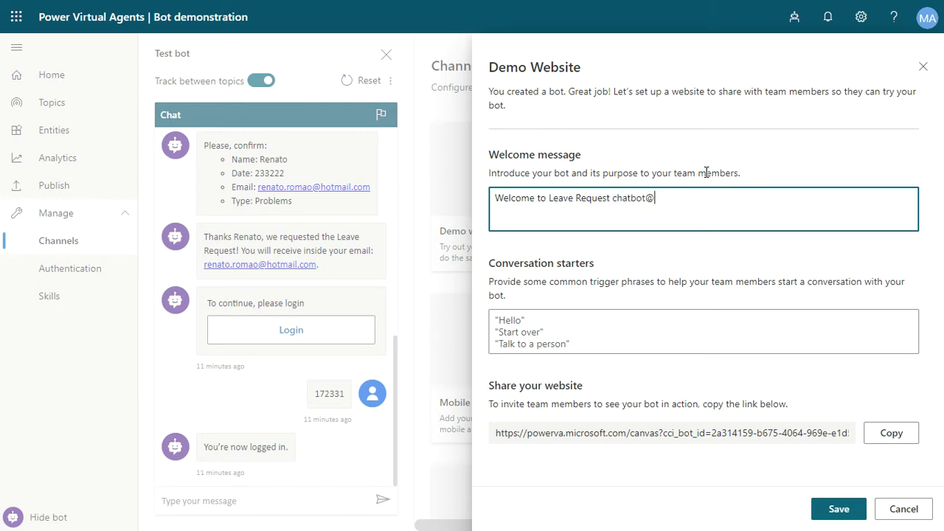
key(BackSpace)
Step: Replace the default conversation starters with the single starter 'Leave Request'
key(Tab)
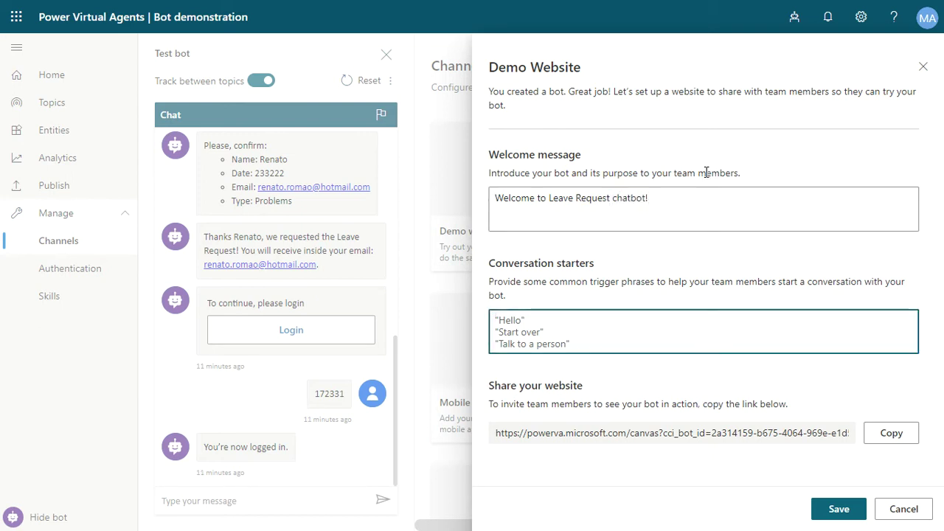
key(ctrl+a)
text(L)
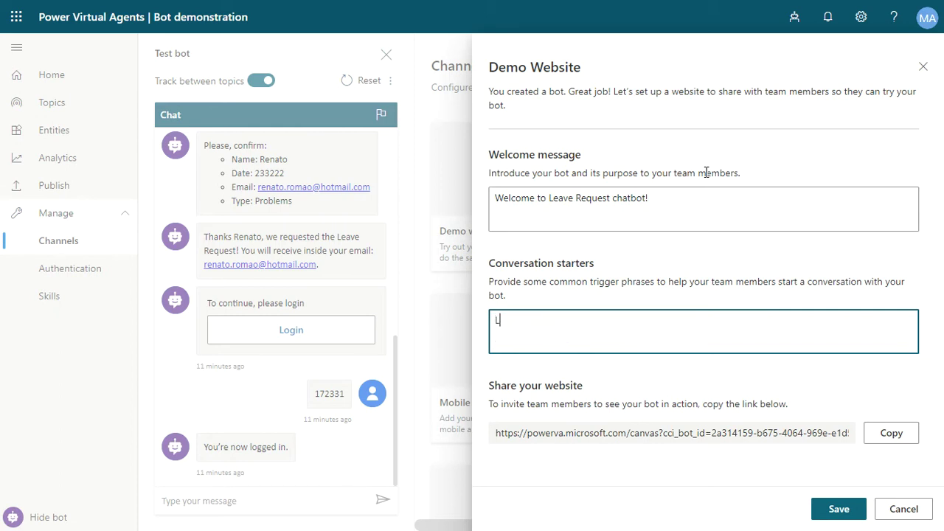
text(eave Request)
Step: Save the Demo website settings and copy its share link to the clipboard
click(836, 510)
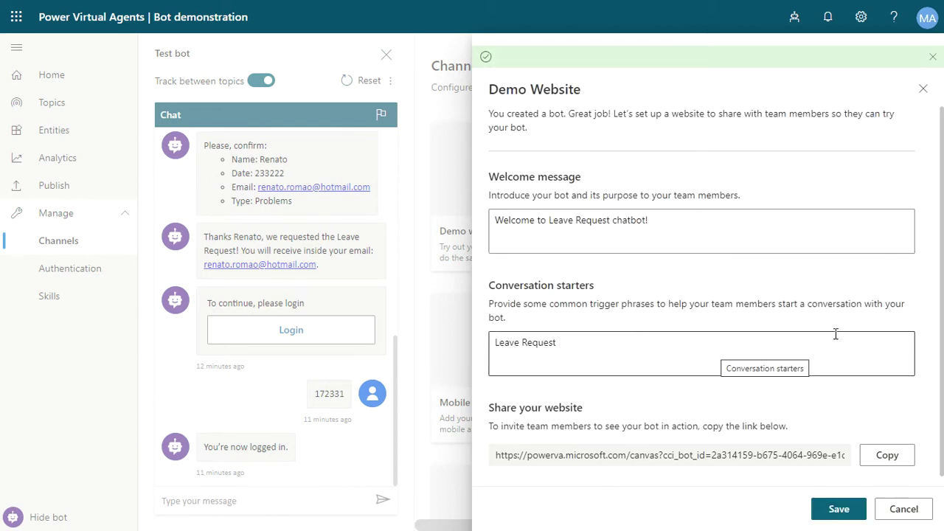
scroll(835, 334, down, 1)
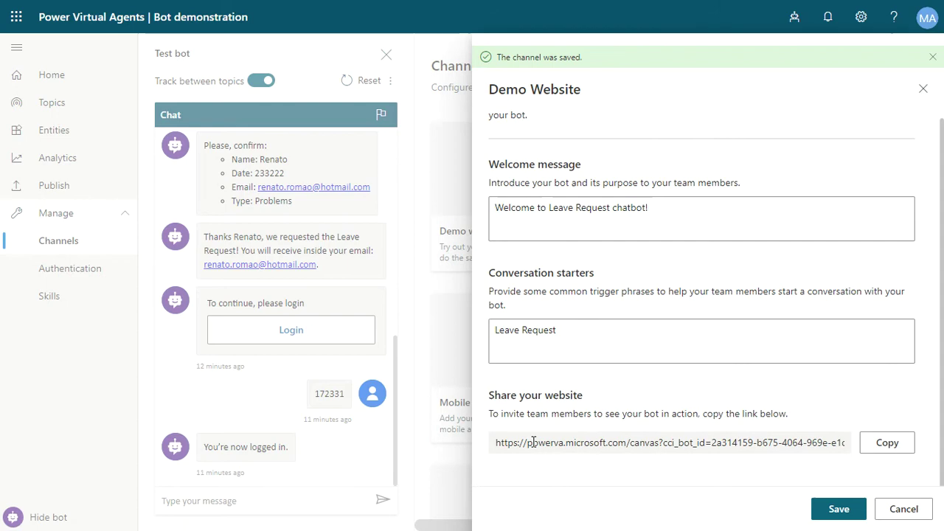
click(693, 441)
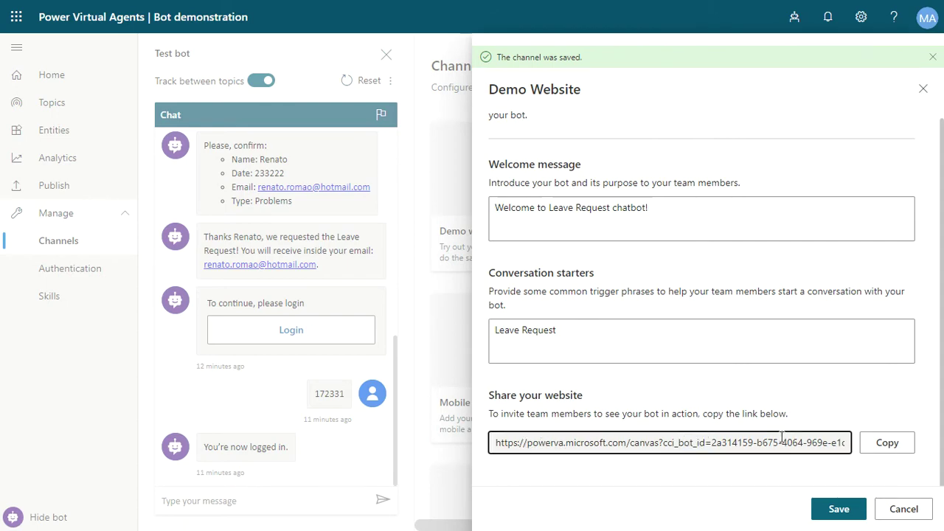
click(874, 446)
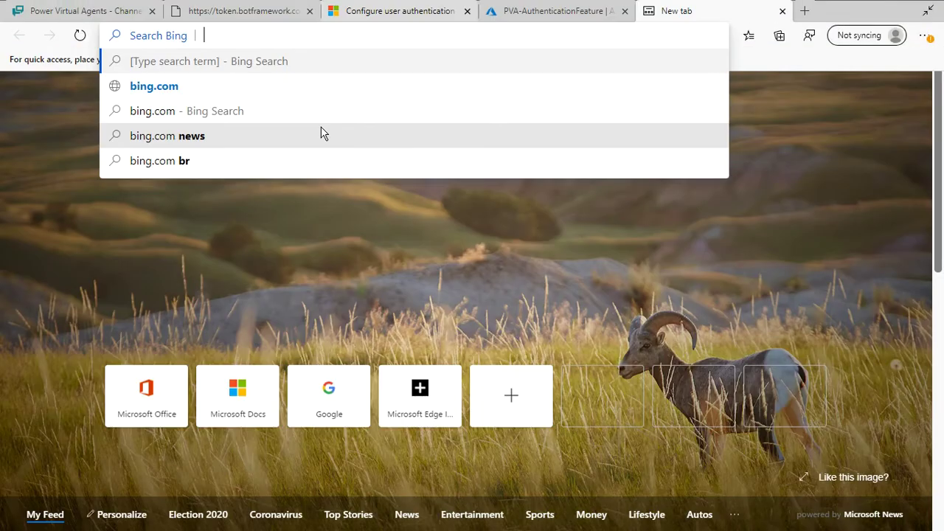
Step: Load the bot's demo website in Edge from the copied link
key(ctrl+v)
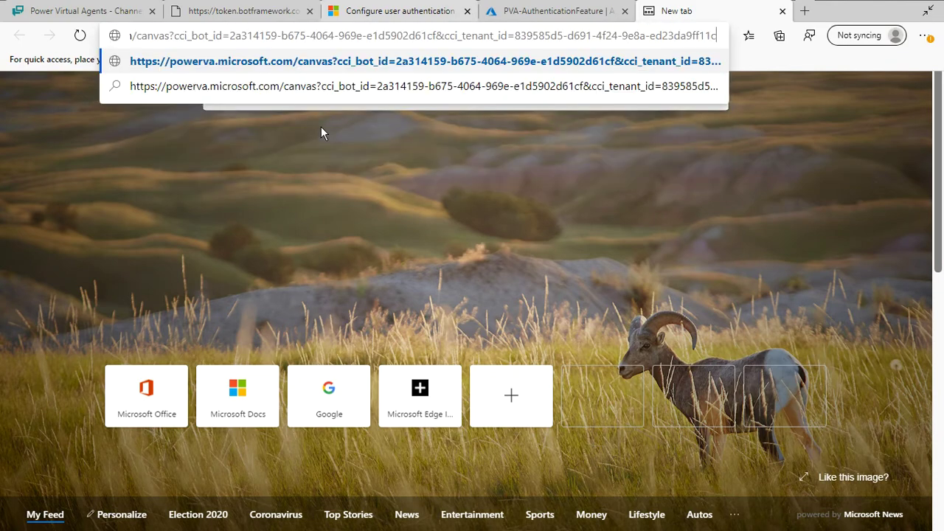
key(Return)
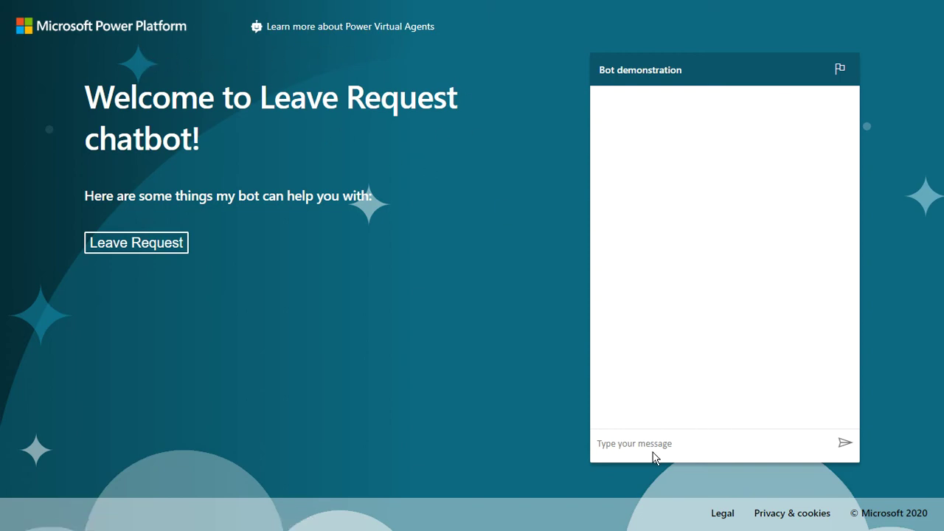
Step: Highlight the welcome heading, then send the Leave Request starter to begin the conversation
drag(80, 95, 206, 143)
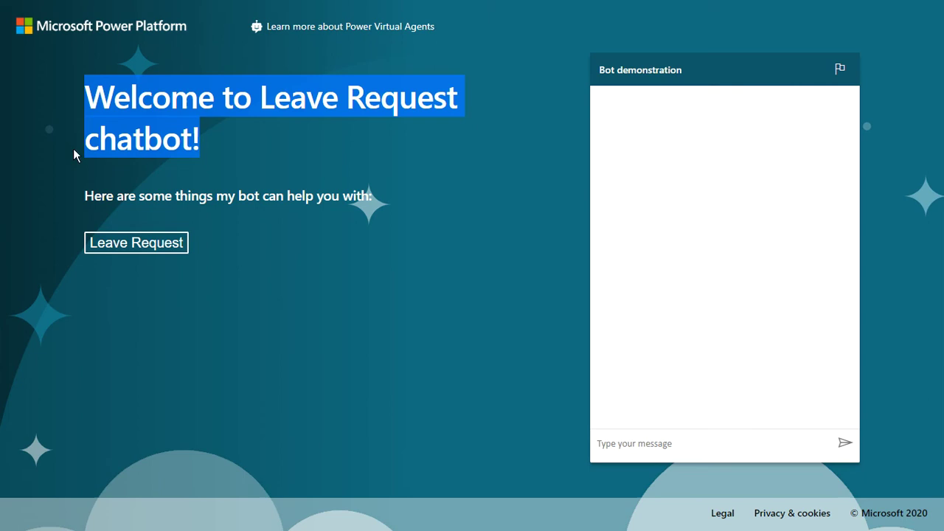
click(159, 248)
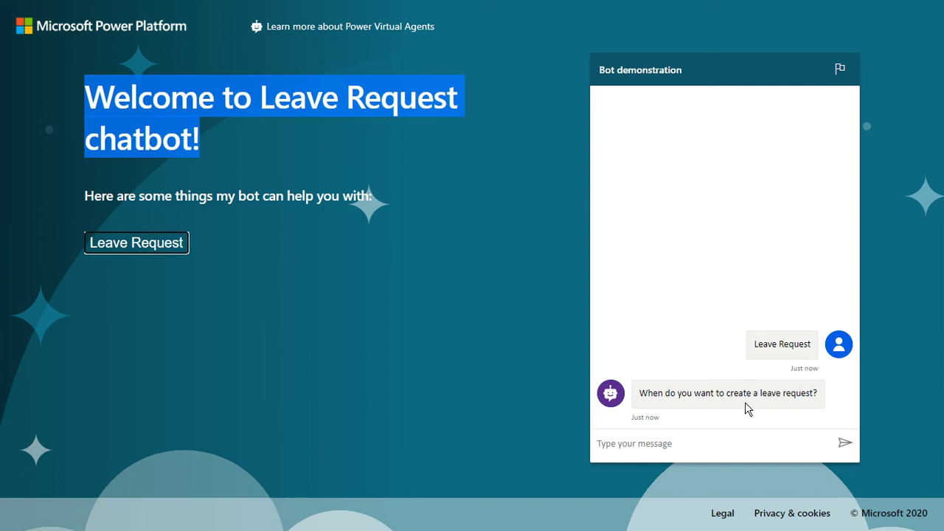
Step: Send the bot the date 0923232 and the requester's e-mail address
click(693, 440)
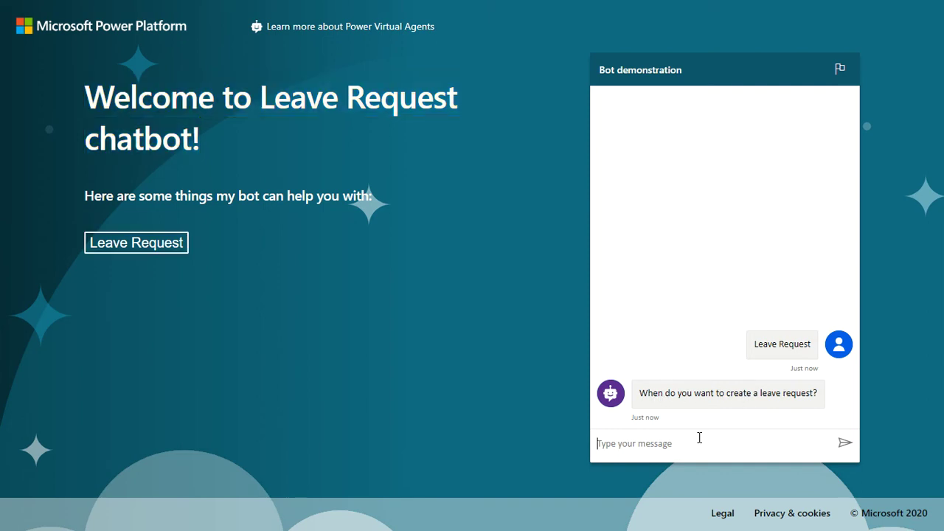
text(0923232)
key(Return)
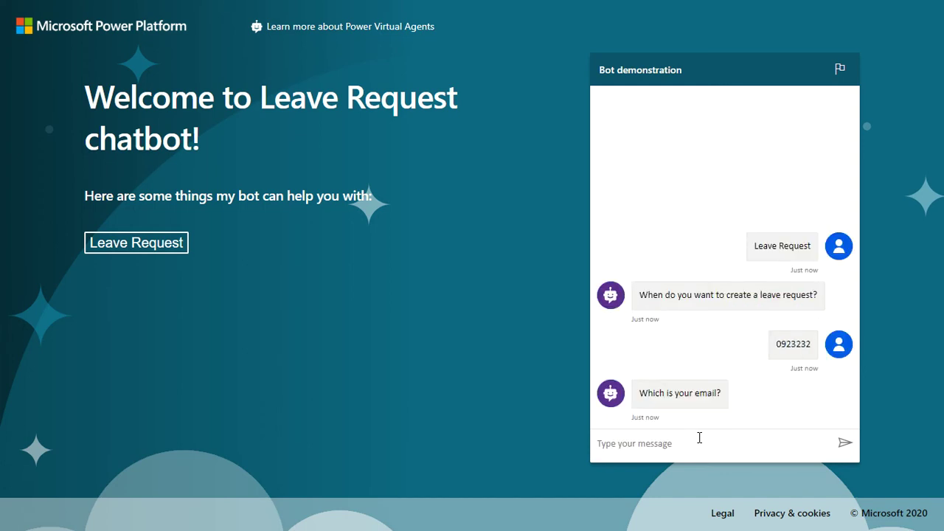
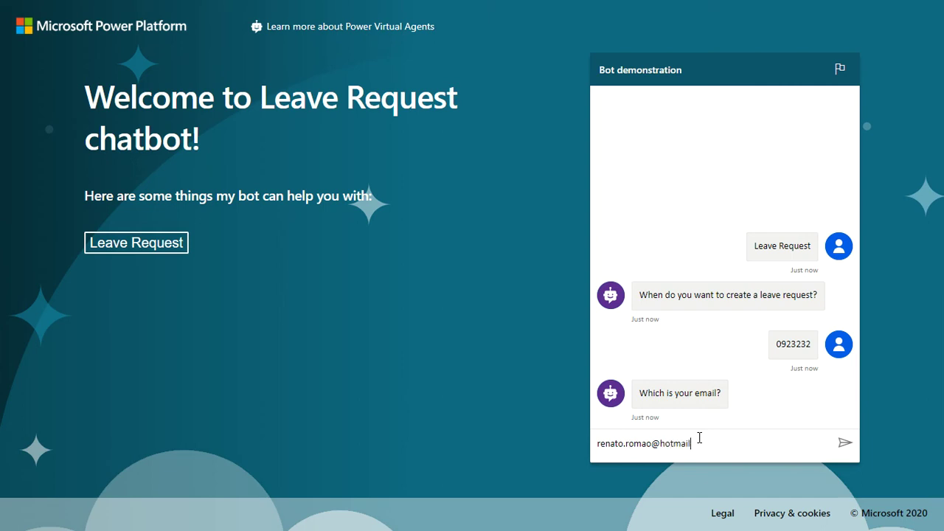
key(Return)
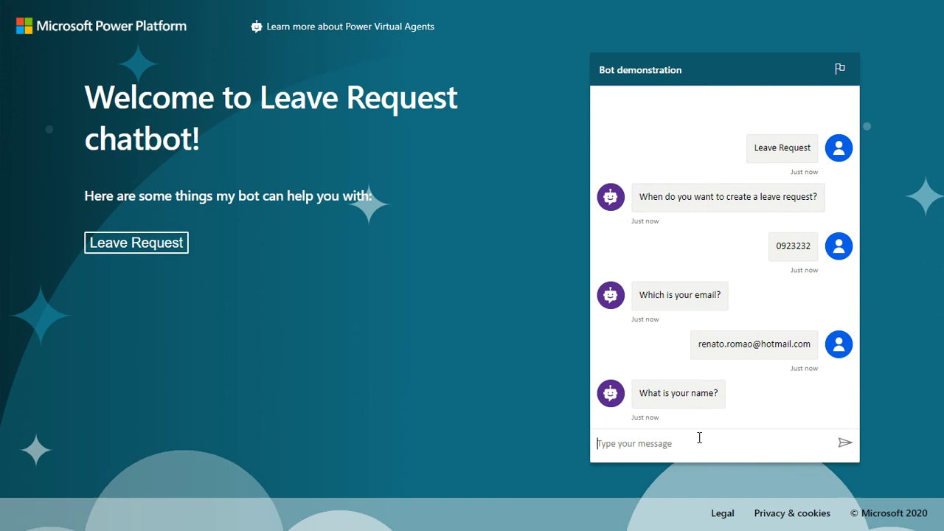
Step: Give the requester's name, choose Vacation as the type, and select text in the replies
text(Renato)
key(Return)
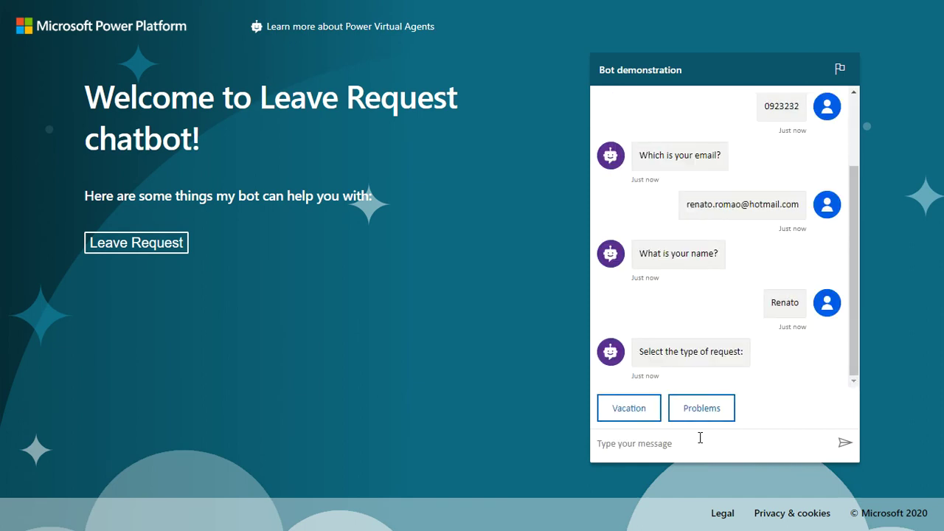
click(646, 412)
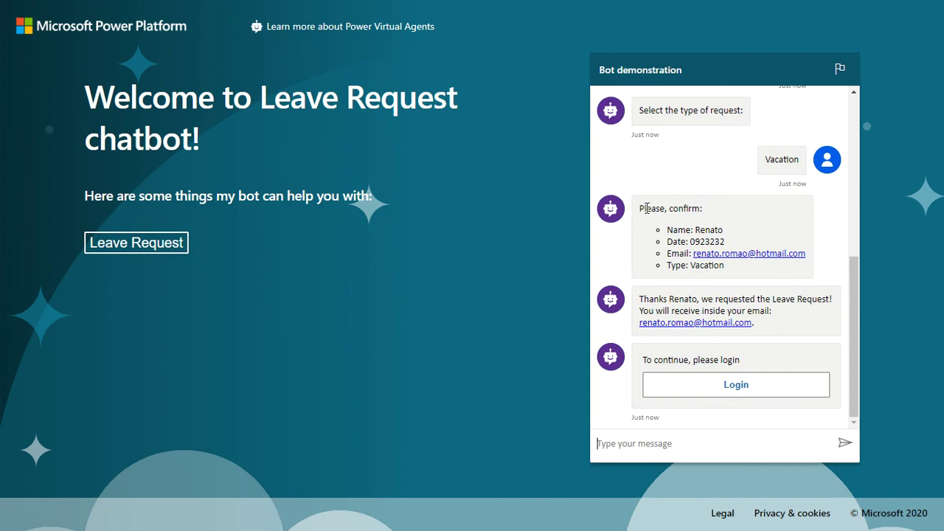
drag(643, 209, 694, 230)
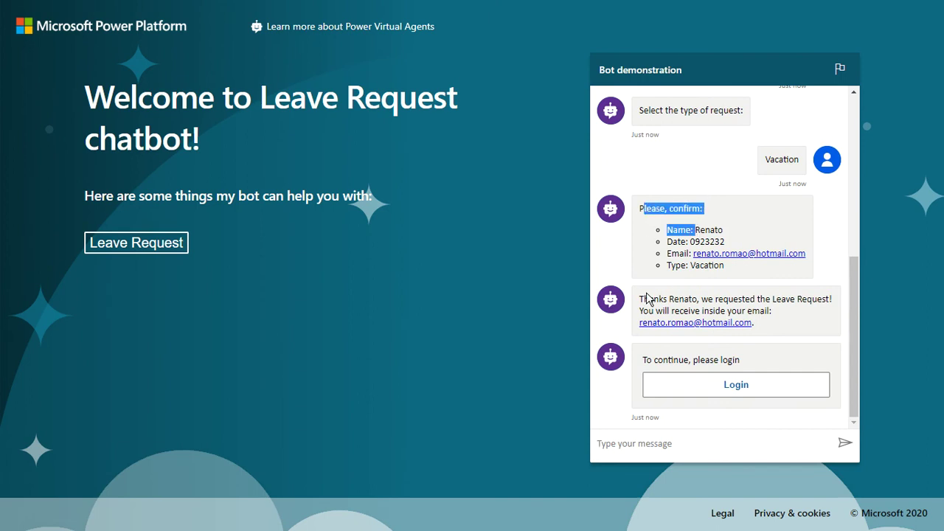
double_click(763, 298)
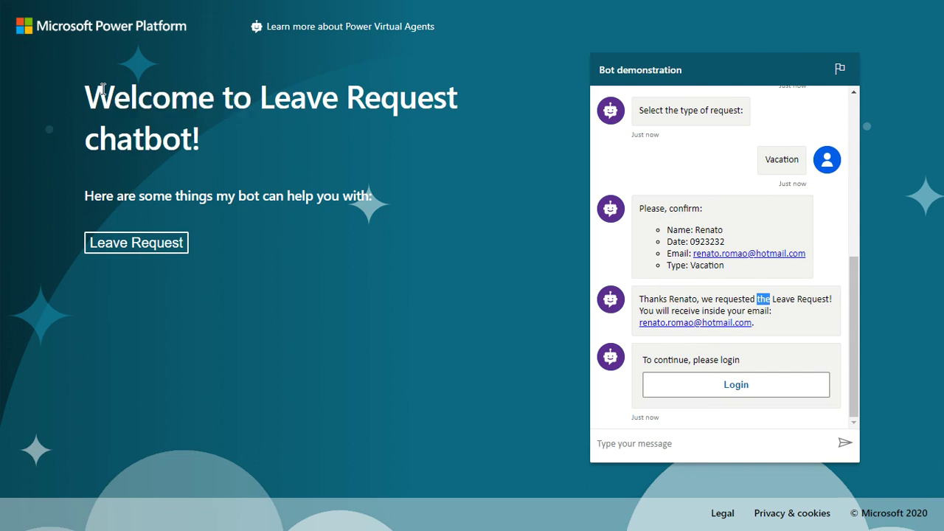
Step: Leave full screen on the demo site and put the caret in its web address
key(ctrl+e)
key(Escape)
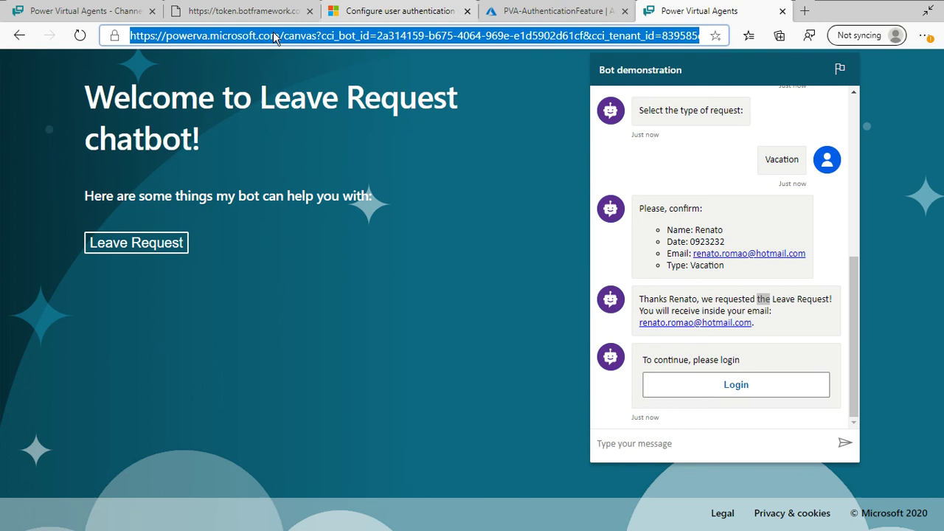
click(185, 39)
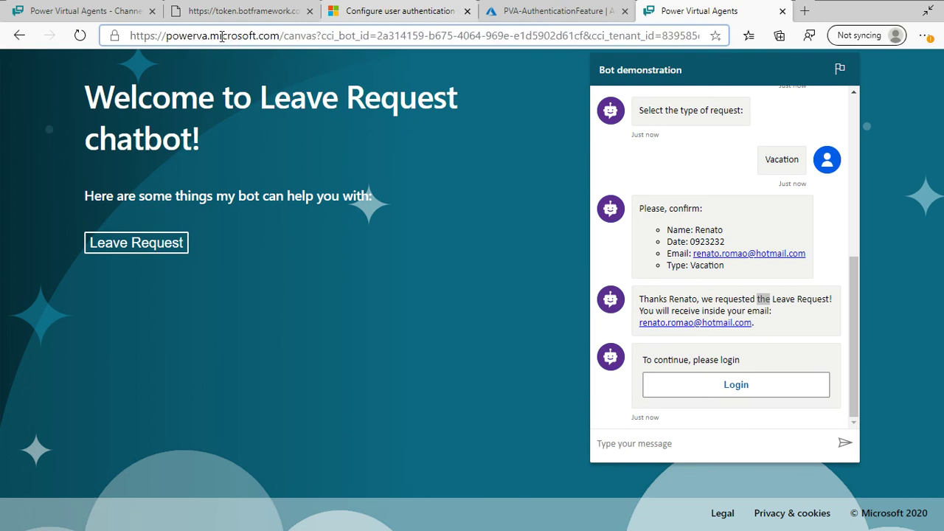